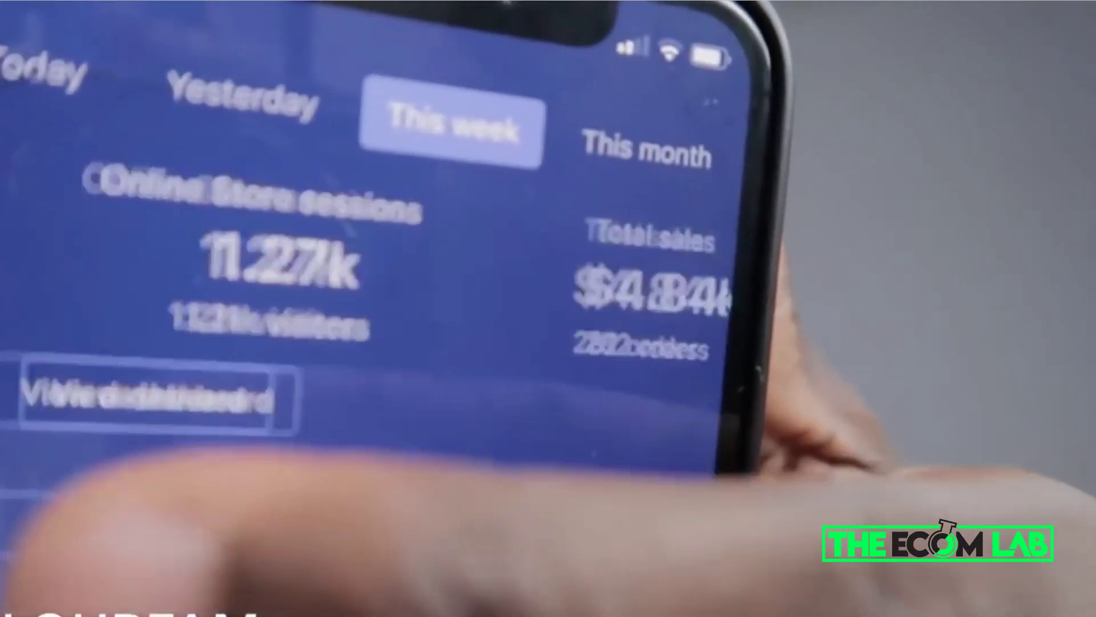
- Send the Facebook ad request for 3D Rolling Pins in ChatGPT
{"action": "left_click", "coordinate": [806, 220]}
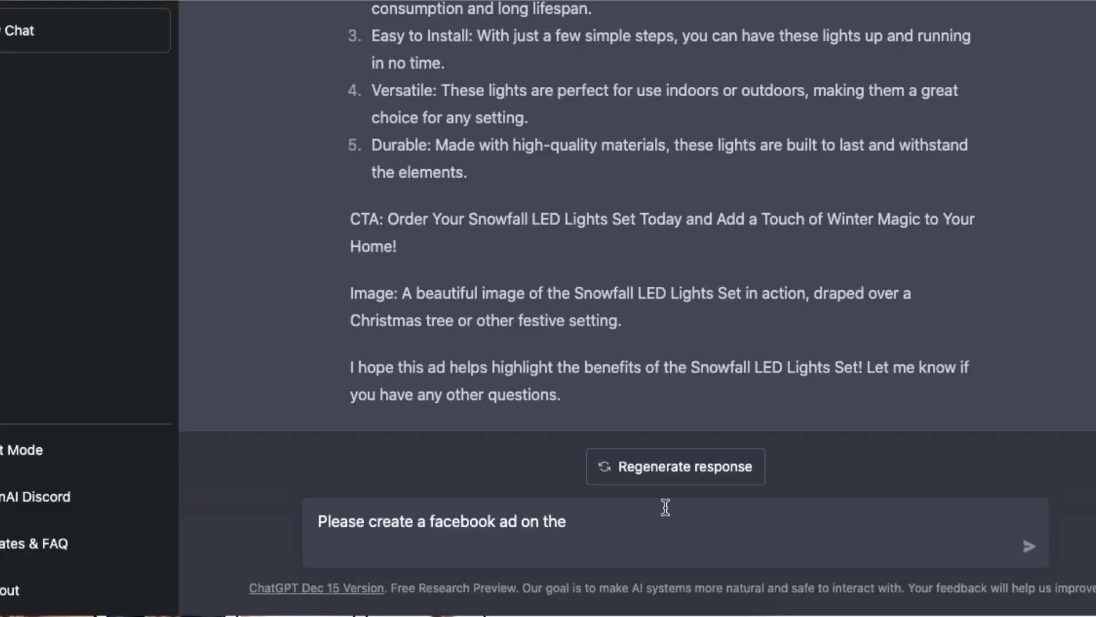
{"action": "key", "text": "ctrl+v"}
{"action": "key", "text": "Return"}
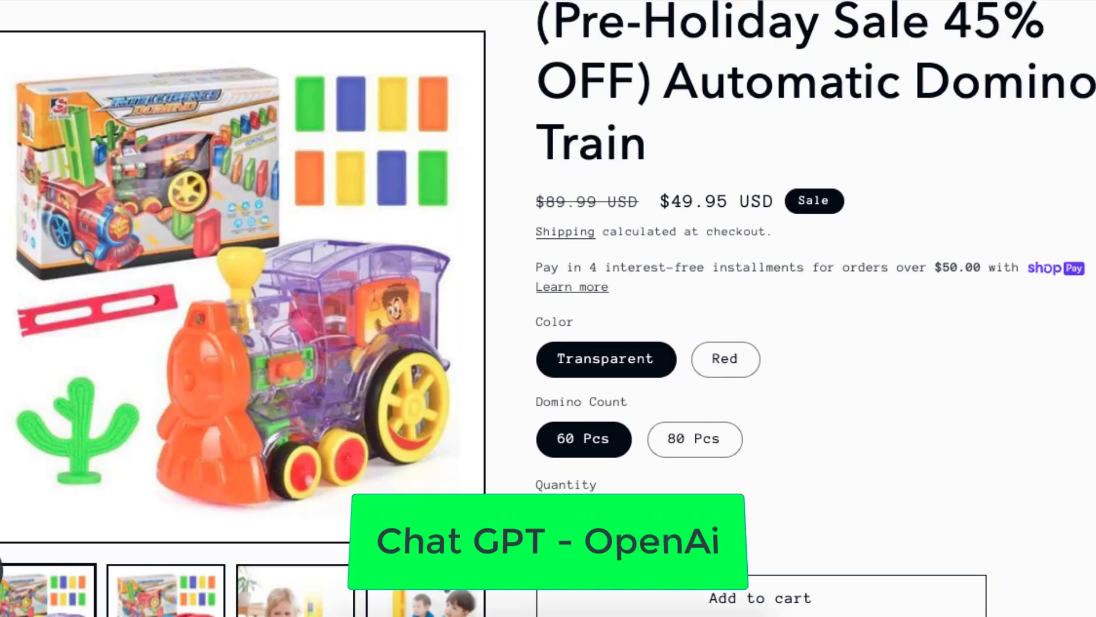
- Send 'Please create a facebook ad on the Automatic Domino Train' to ChatGPT
{"action": "left_click_drag", "start_coordinate": [663, 78], "coordinate": [667, 129]}
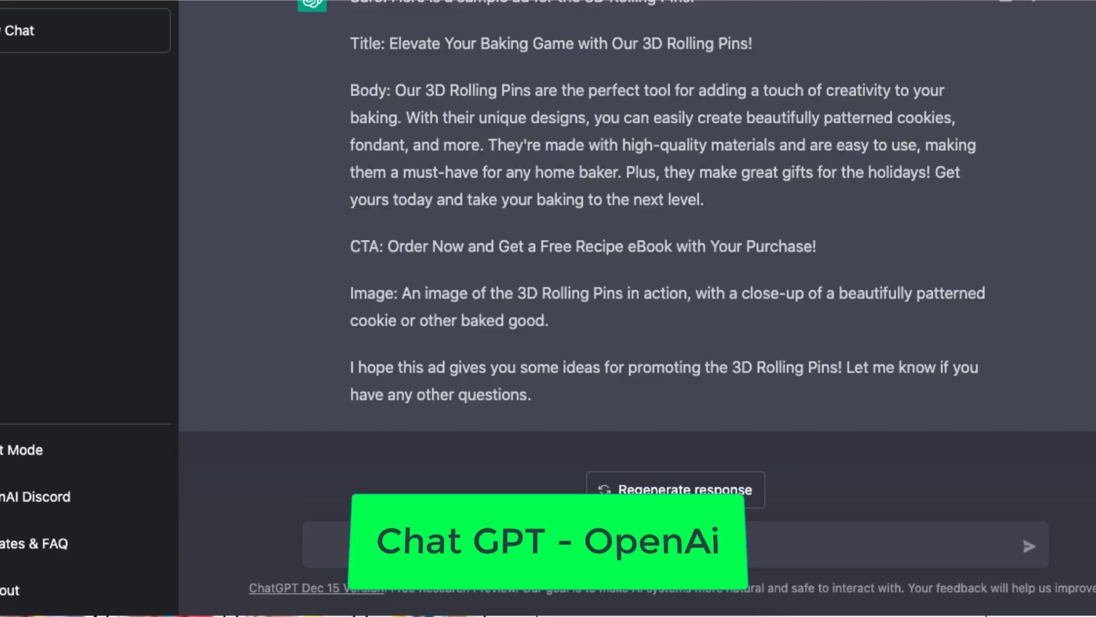
{"action": "key", "text": "ctrl+v"}
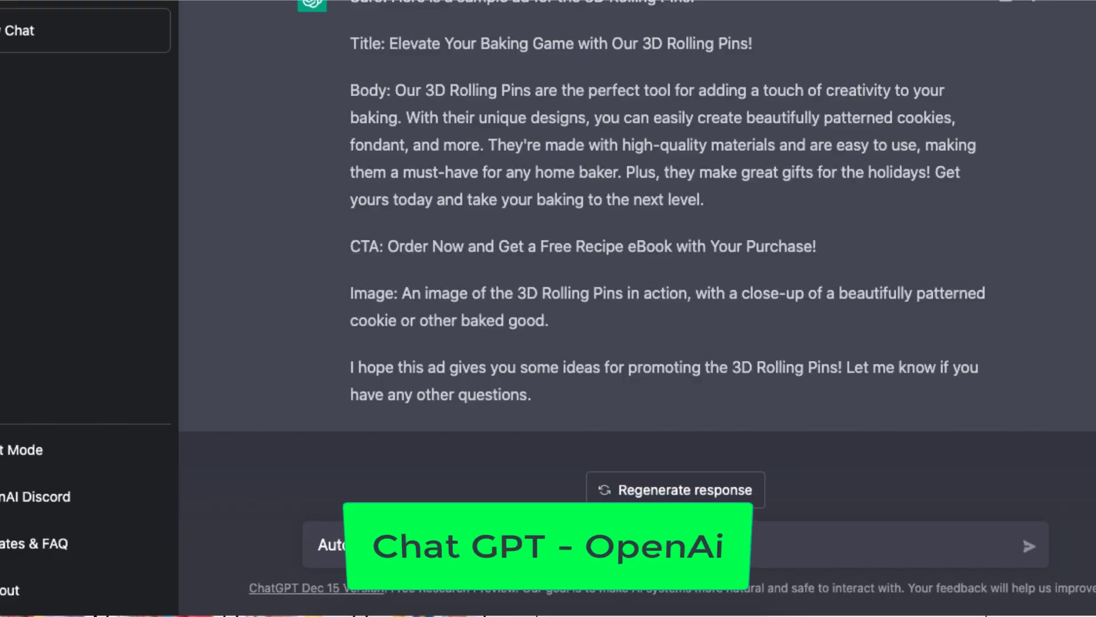
{"action": "scroll", "coordinate": [502, 113], "scroll_direction": "up", "scroll_amount": 5}
{"action": "left_click_drag", "start_coordinate": [349, 186], "coordinate": [598, 185]}
{"action": "key", "text": "ctrl+c"}
{"action": "left_click", "coordinate": [319, 544]}
{"action": "key", "text": "ctrl+v"}
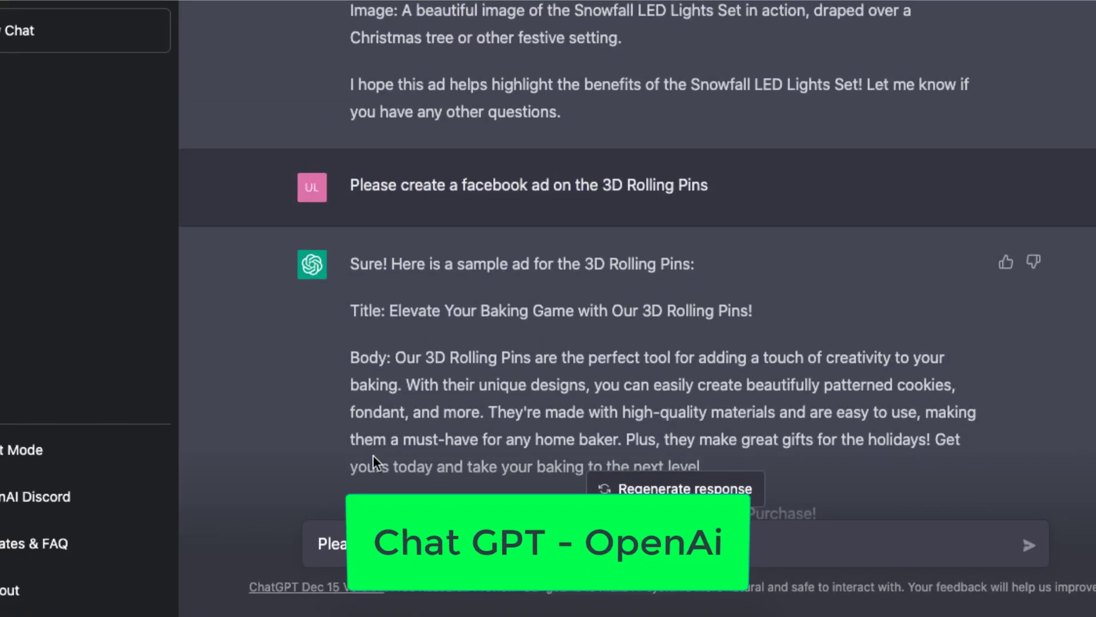
{"action": "key", "text": "Return"}
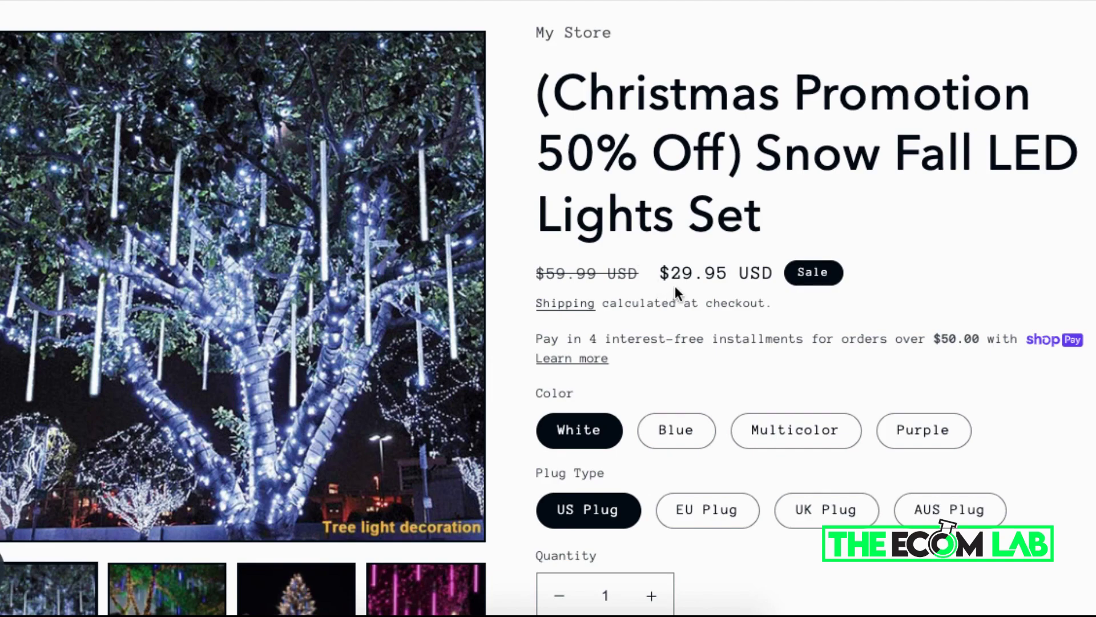
- Scroll through the Snow Fall LED Lights Set features to its specifications (330cm length, 159g weight)
{"action": "scroll", "coordinate": [515, 434], "scroll_direction": "down", "scroll_amount": 10}
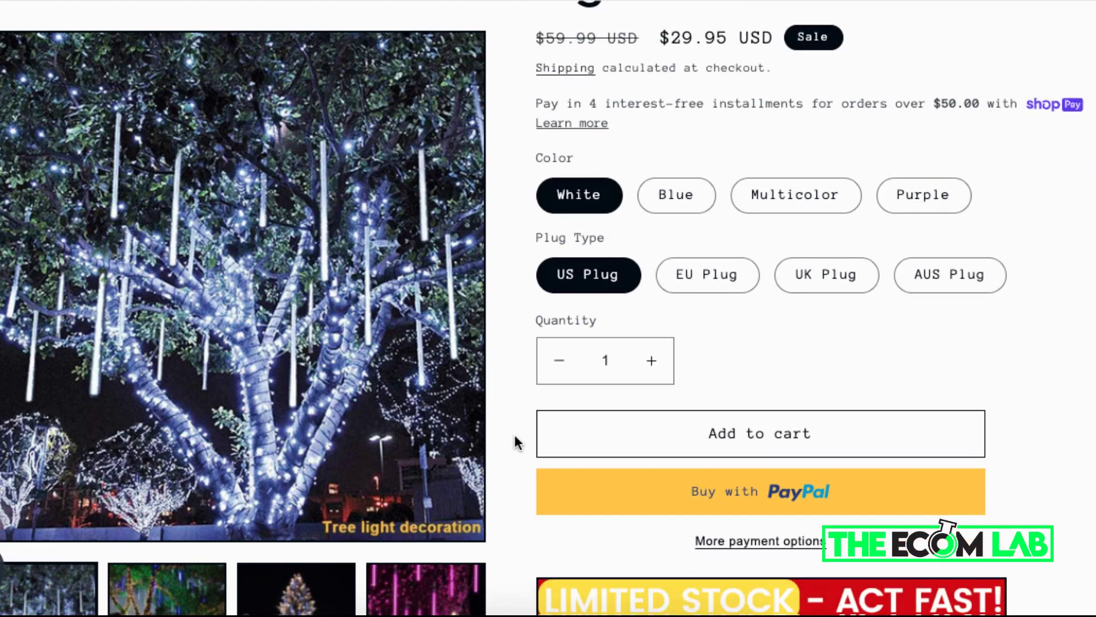
{"action": "scroll", "coordinate": [515, 434], "scroll_direction": "down", "scroll_amount": 6}
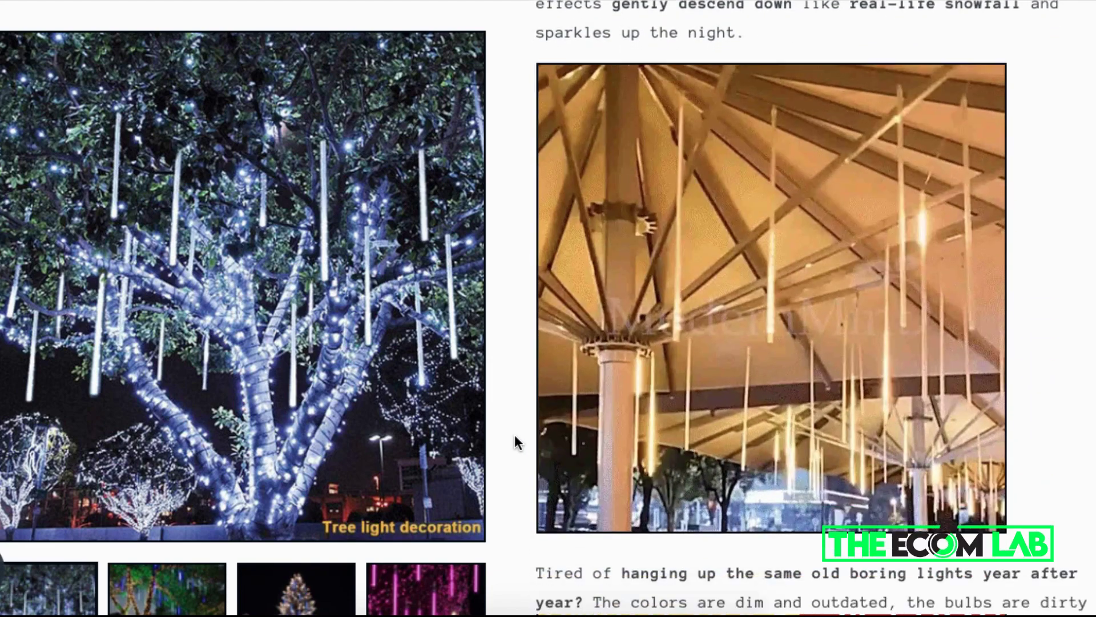
{"action": "scroll", "coordinate": [515, 434], "scroll_direction": "down", "scroll_amount": 5}
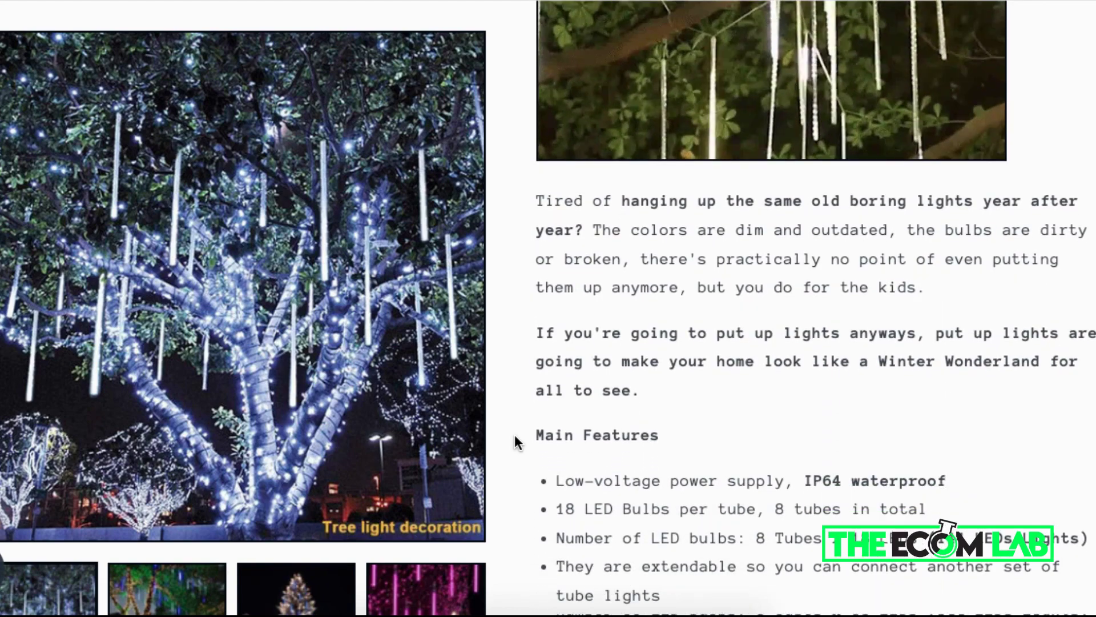
{"action": "scroll", "coordinate": [515, 434], "scroll_direction": "down", "scroll_amount": 2}
{"action": "scroll", "coordinate": [515, 434], "scroll_direction": "down", "scroll_amount": 2}
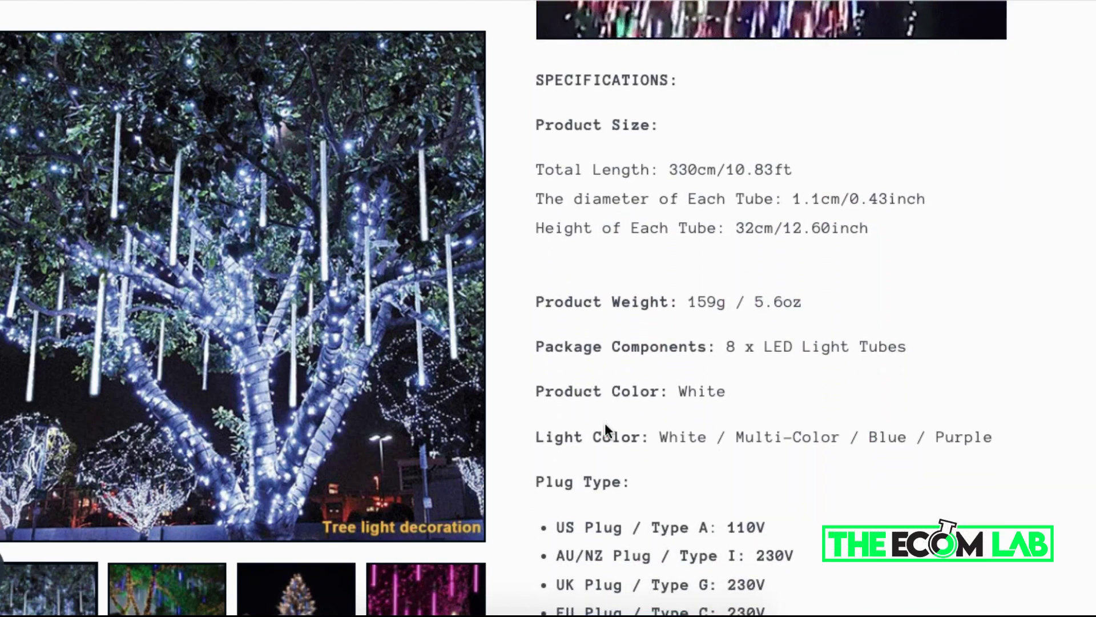
{"action": "scroll", "coordinate": [605, 424], "scroll_direction": "down", "scroll_amount": 5}
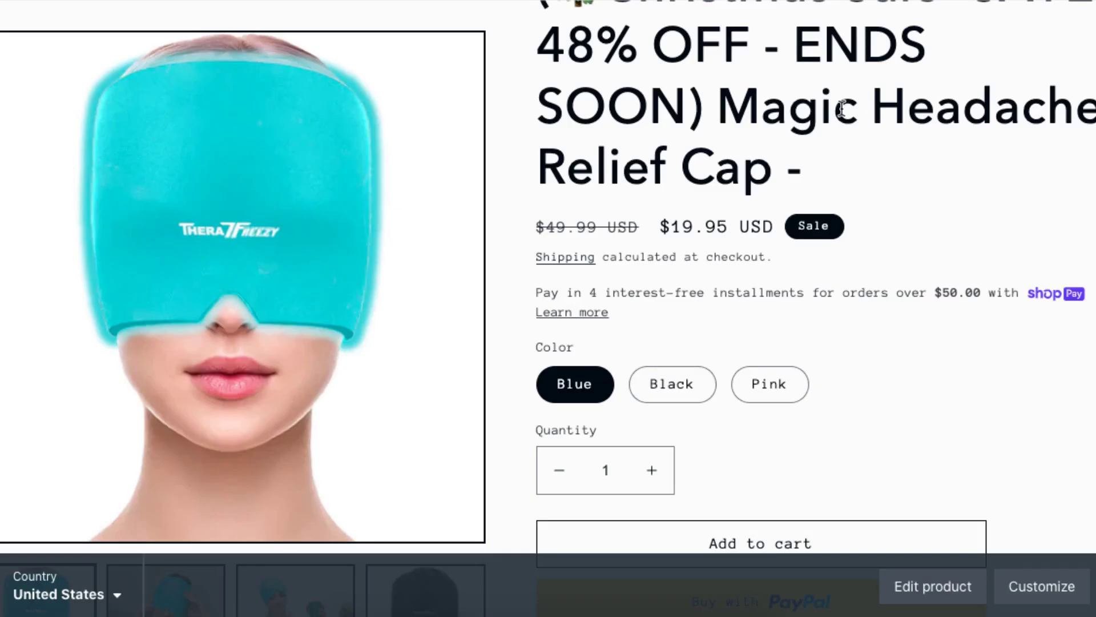
- Send 'Please create a facebook ad on the Headache Relief Cap' to ChatGPT
{"action": "left_click_drag", "start_coordinate": [842, 109], "coordinate": [764, 155]}
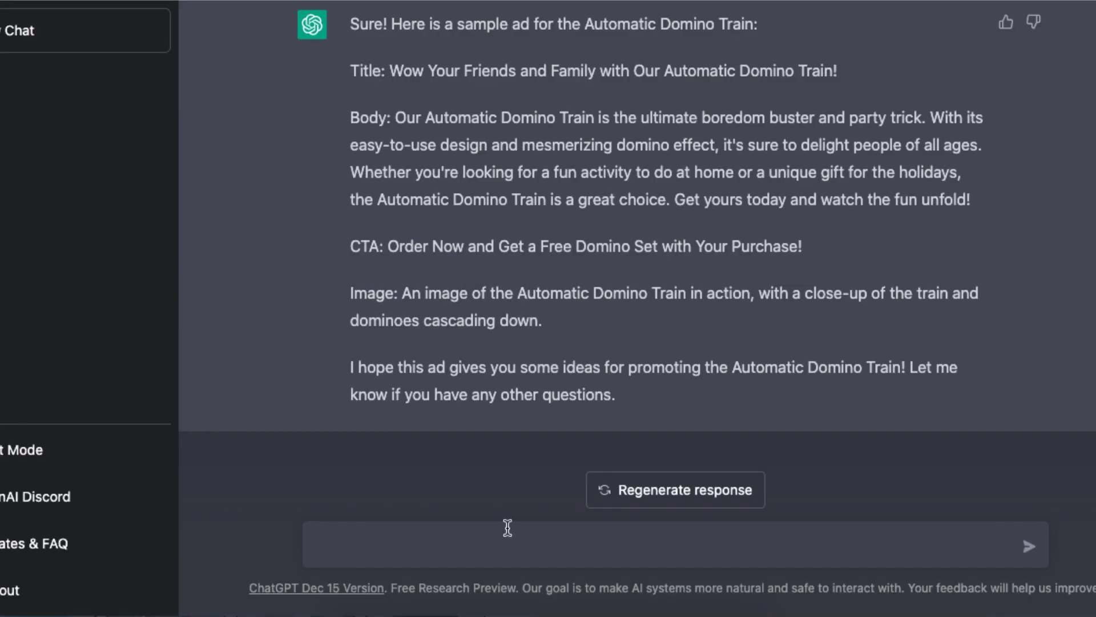
{"action": "key", "text": "ctrl+v"}
{"action": "scroll", "coordinate": [434, 105], "scroll_direction": "up", "scroll_amount": 2}
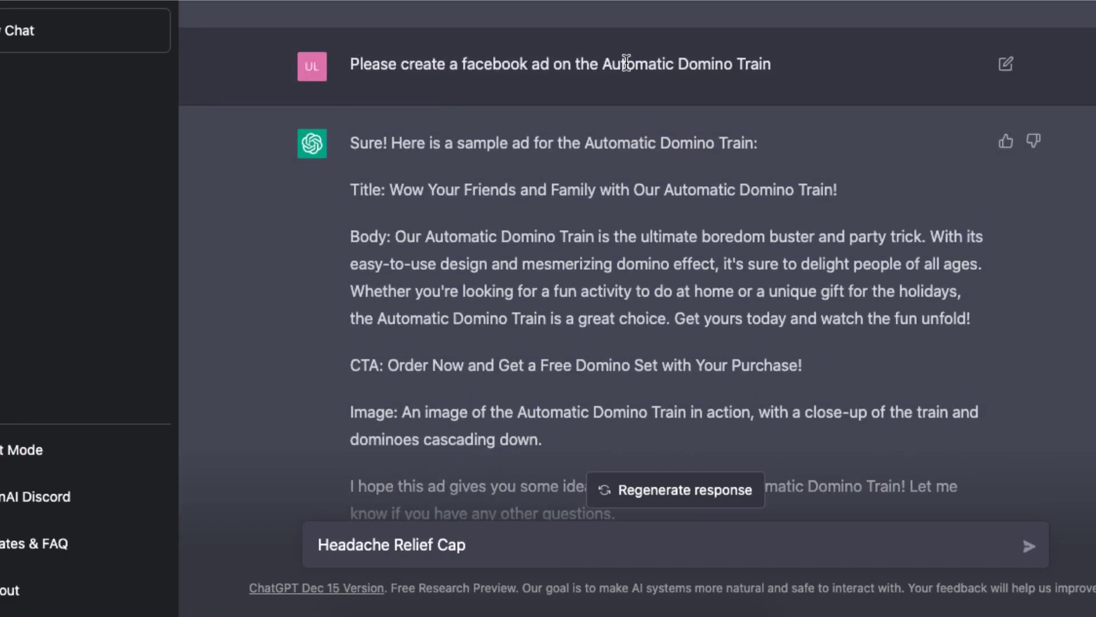
{"action": "left_click_drag", "start_coordinate": [597, 64], "coordinate": [349, 64]}
{"action": "key", "text": "ctrl+c"}
{"action": "left_click", "coordinate": [318, 545]}
{"action": "key", "text": "ctrl+v"}
{"action": "key", "text": "Return"}
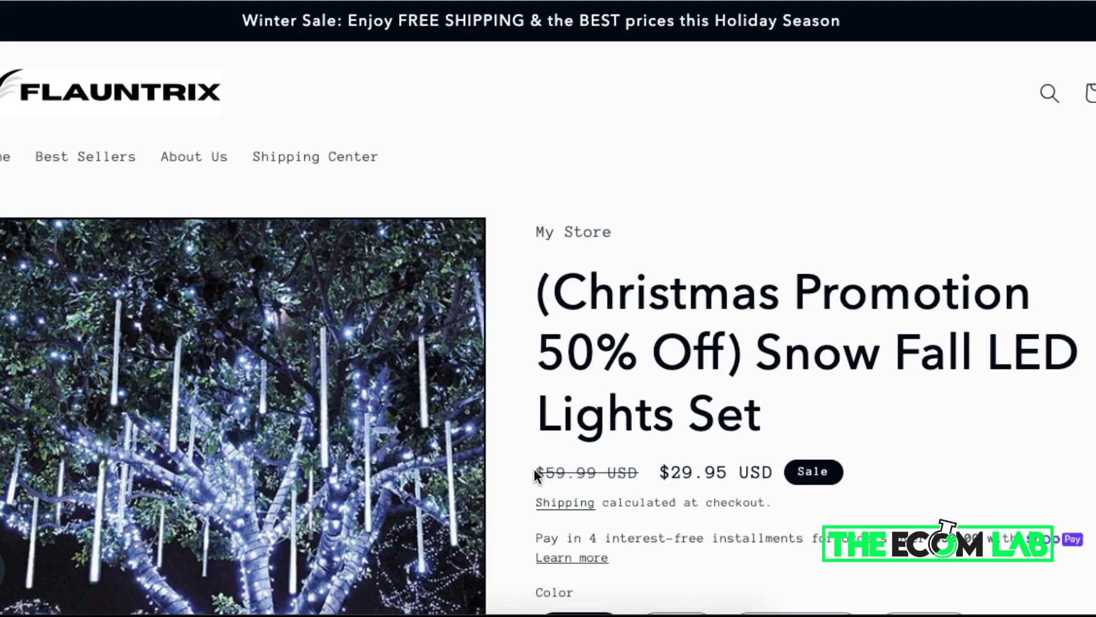
{"action": "scroll", "coordinate": [536, 474], "scroll_direction": "down", "scroll_amount": 3}
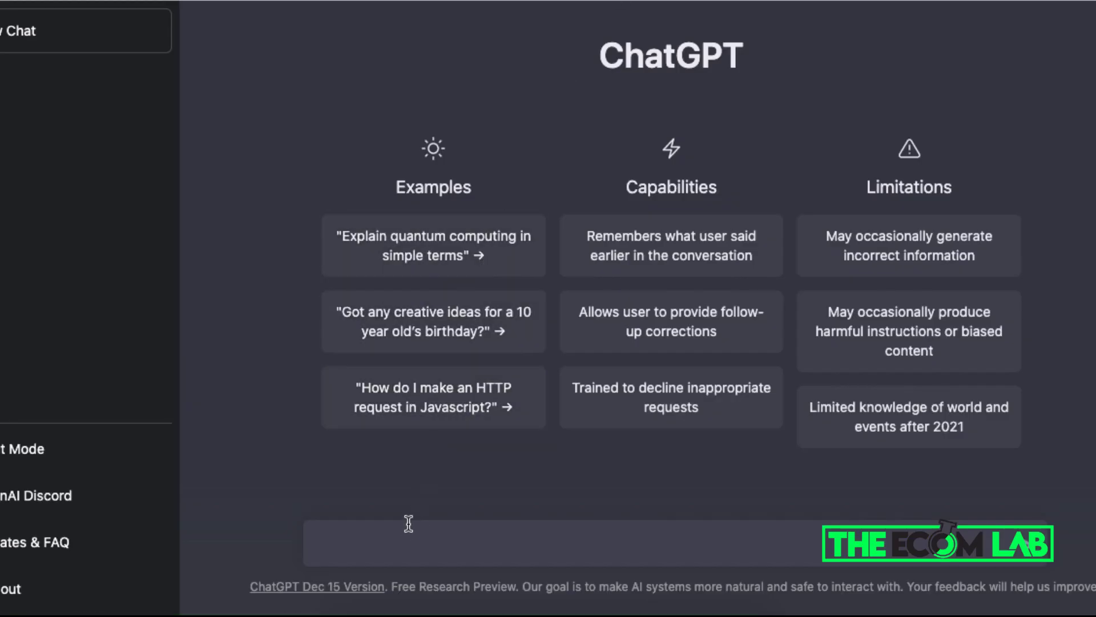
- Send 'Please create a facebook ad on the Snowfall LED Lights Set' to ChatGPT
{"action": "left_click", "coordinate": [406, 532]}
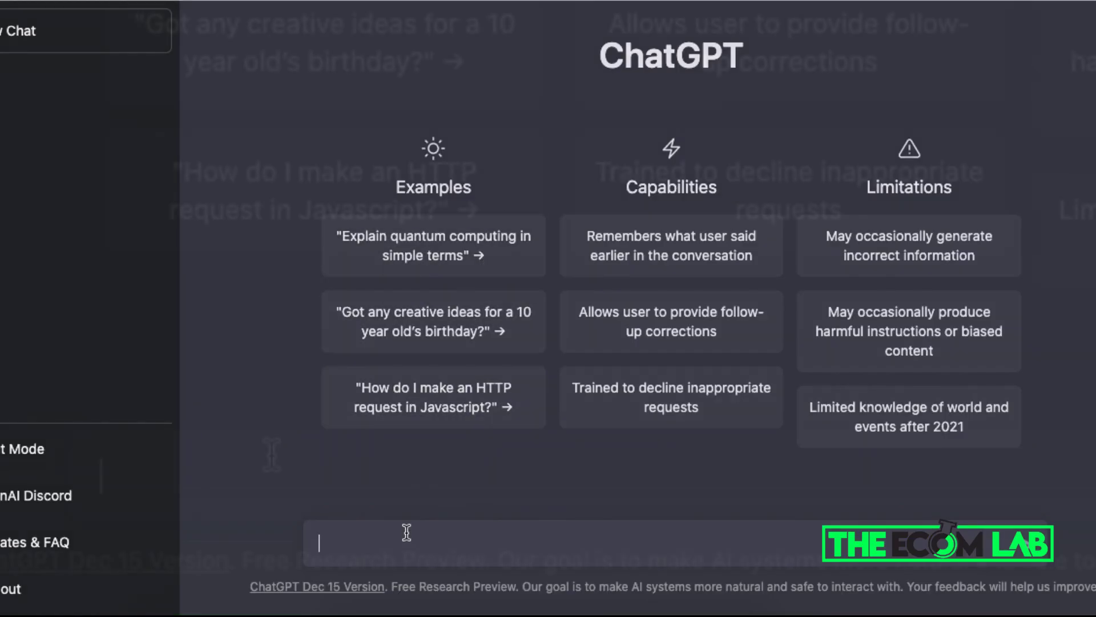
{"action": "key", "text": "super+v"}
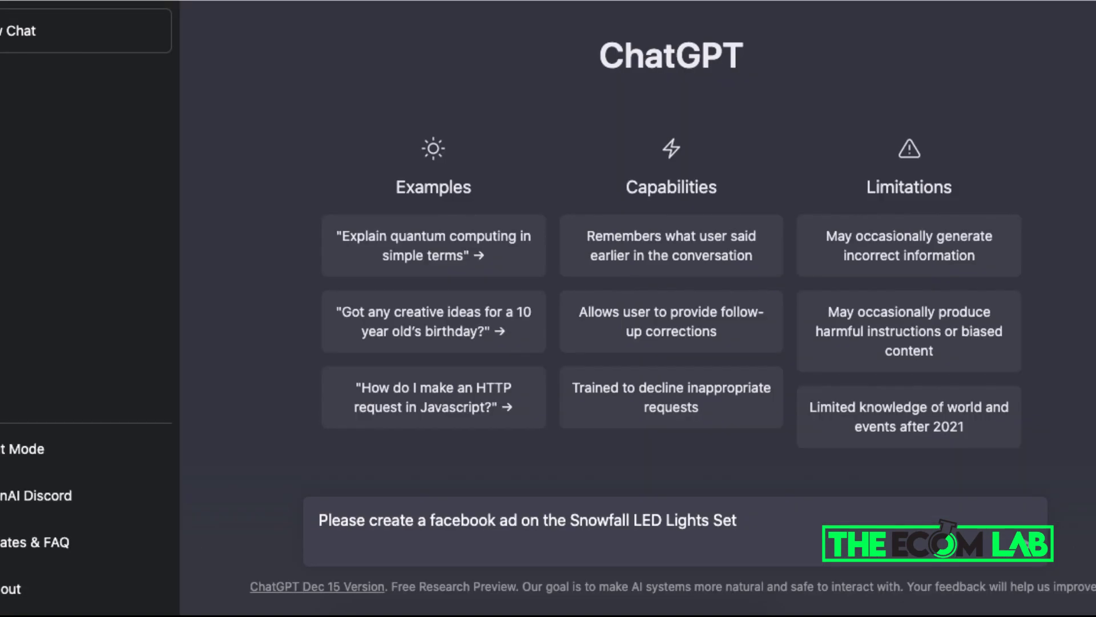
{"action": "key", "text": "Return"}
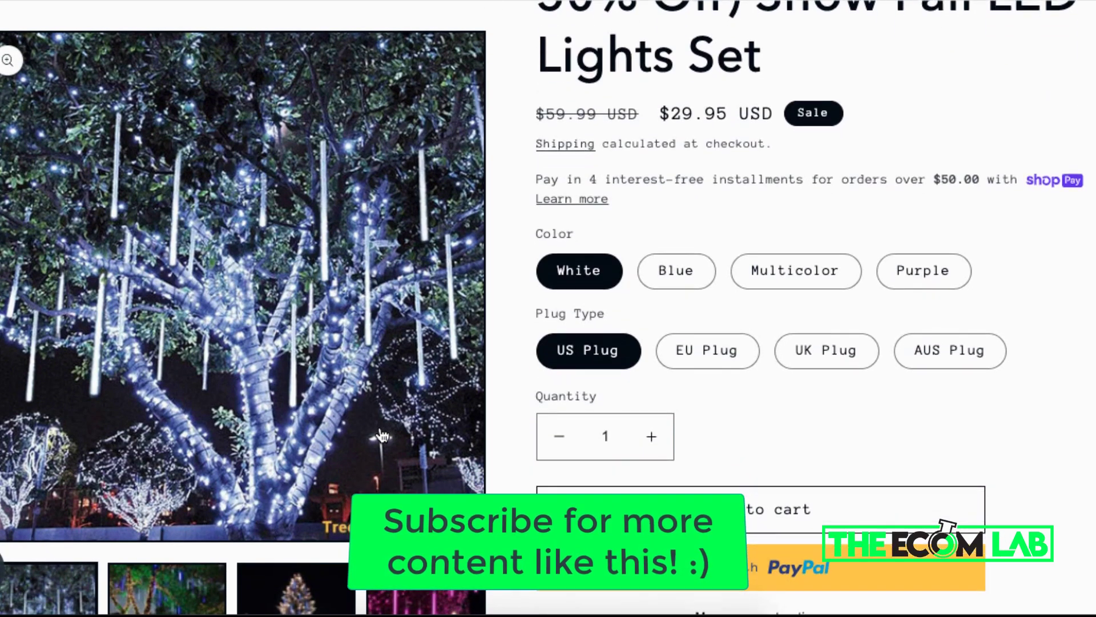
- Show the second Snow Fall LED Lights Set photo in the product gallery
{"action": "scroll", "coordinate": [381, 436], "scroll_direction": "down", "scroll_amount": 1}
{"action": "left_click", "coordinate": [203, 582]}
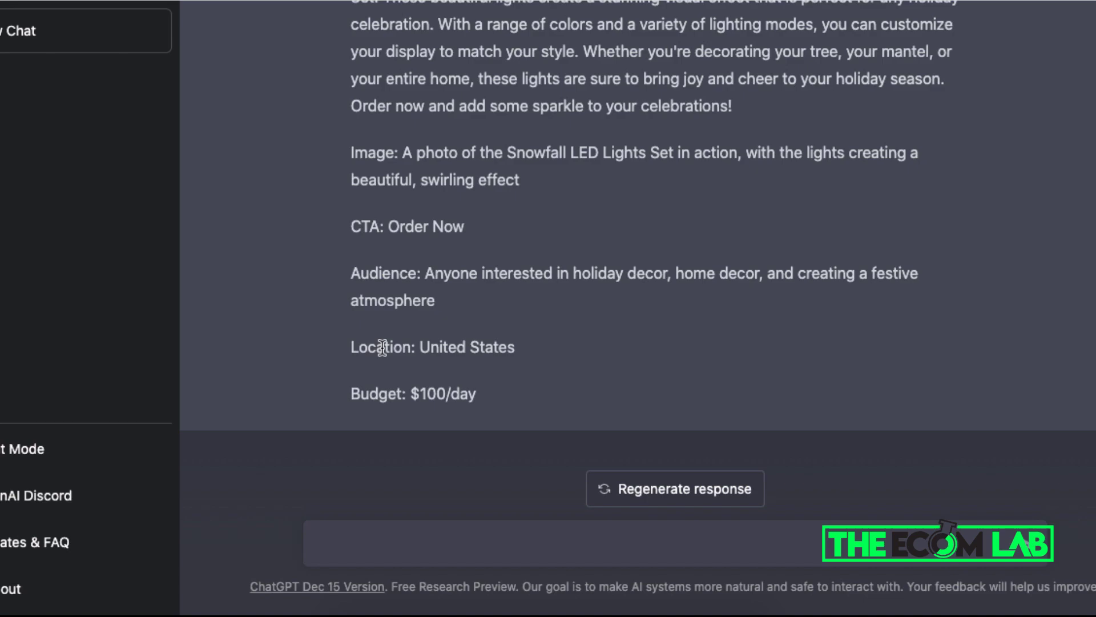
{"action": "scroll", "coordinate": [519, 346], "scroll_direction": "up", "scroll_amount": 2}
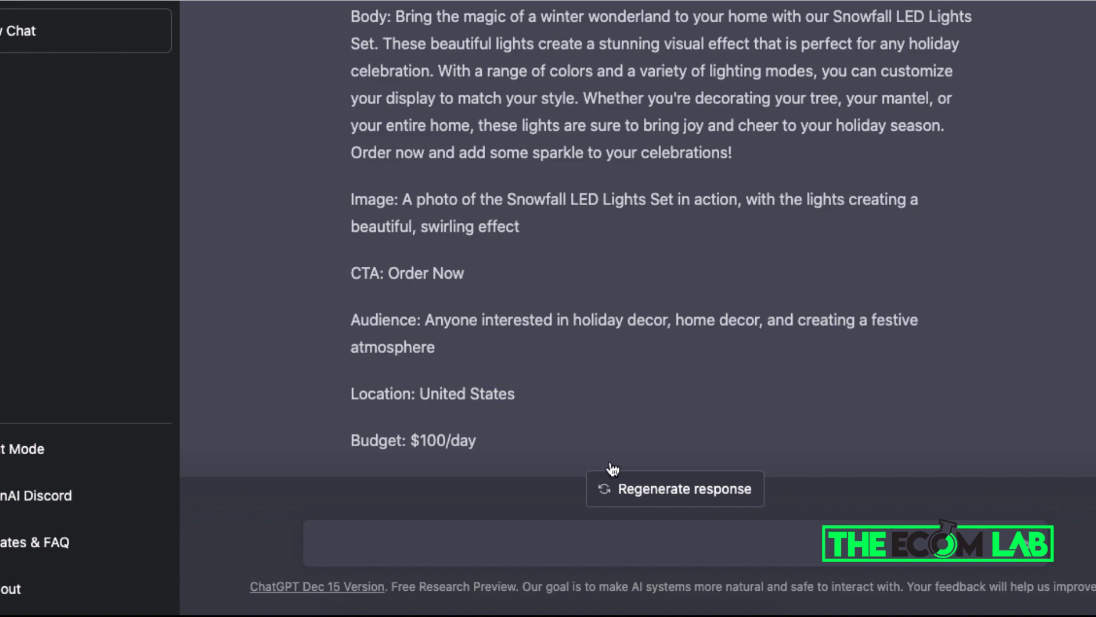
- Regenerate the ad into variation 2/2, 'Add Some Magic to Your Holidays with Our Snowfall LED Lights Set'
{"action": "left_click", "coordinate": [619, 481]}
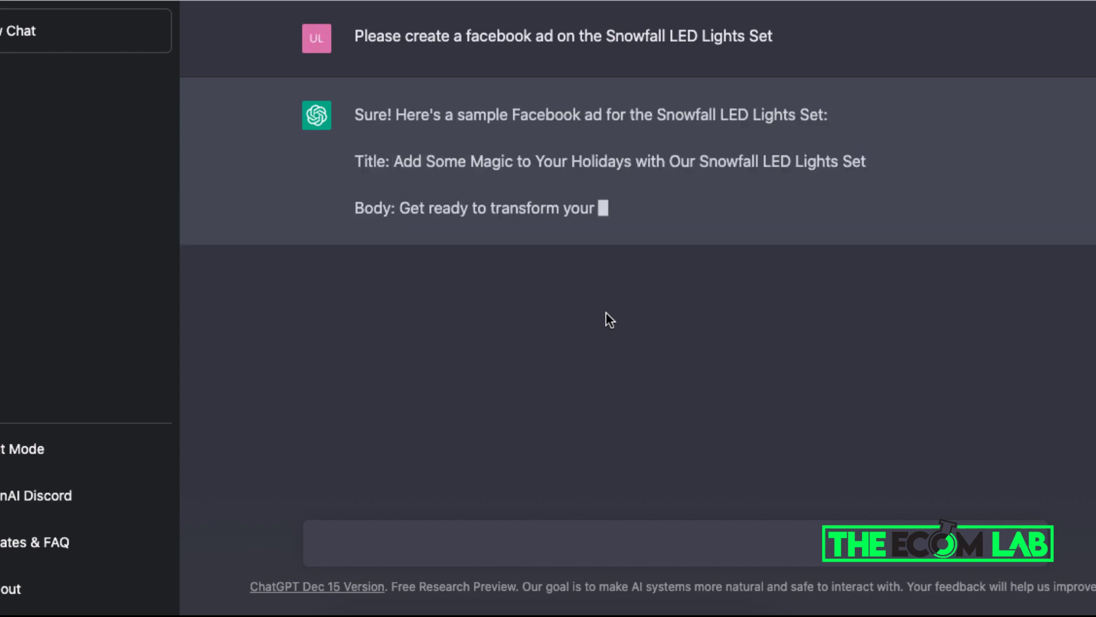
{"action": "mouse_move", "coordinate": [483, 238]}
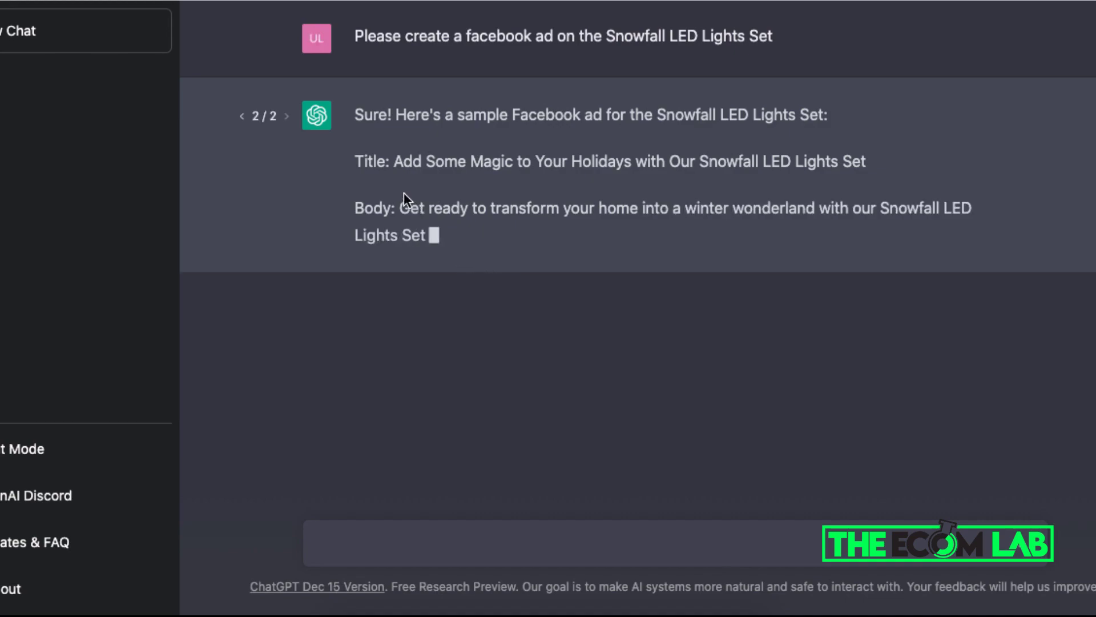